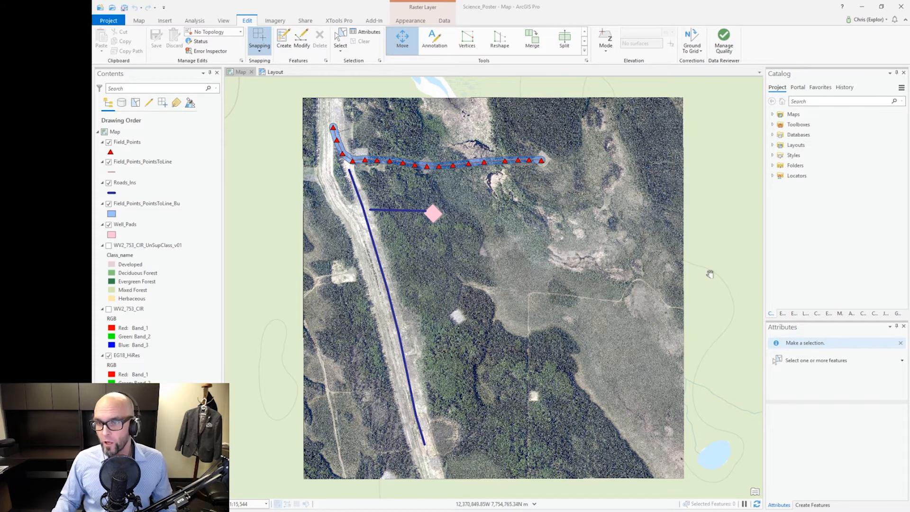
Drag Tracking_Statistics from Science_Poster_Scratch.gdb in the Catalog pane onto the map as a new layer.
left_click(773, 135)
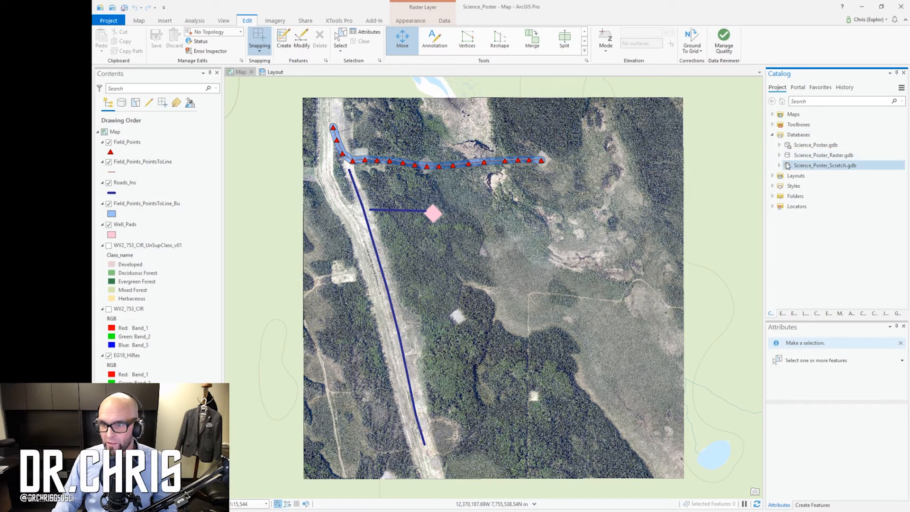
left_click(781, 166)
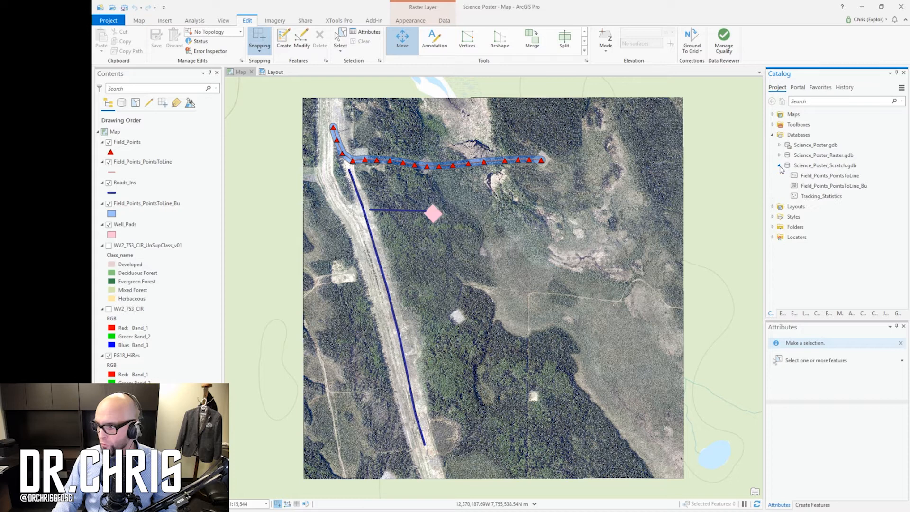
left_click(822, 195)
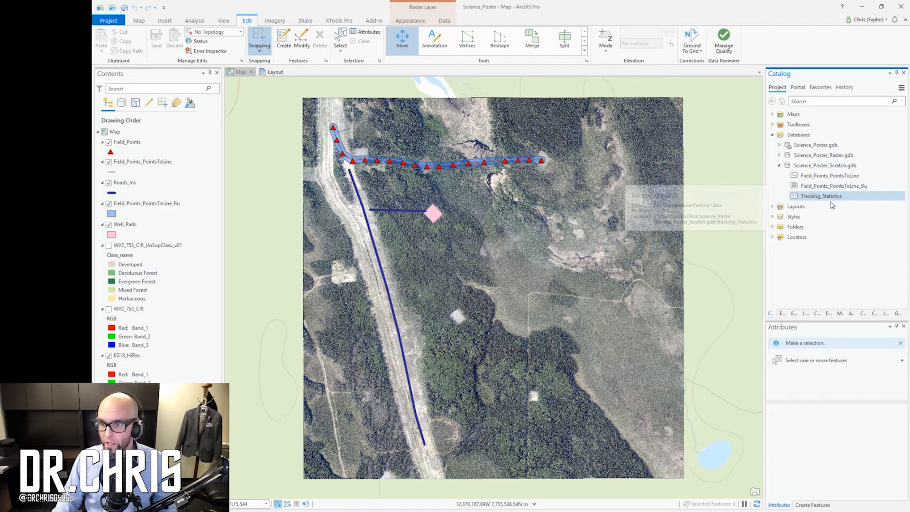
left_click_drag(821, 196, 571, 209)
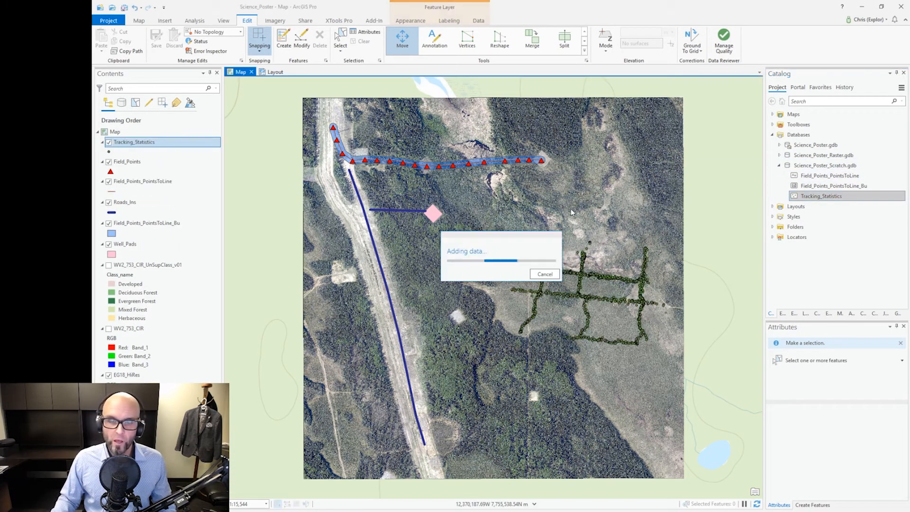
scroll(631, 304, "up", 3)
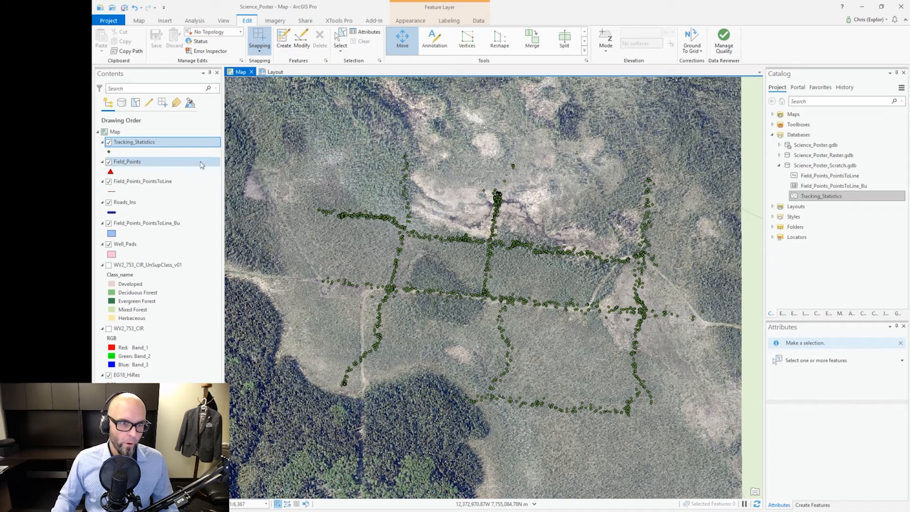
Create a Histogram chart for the Tracking_Statistics layer from its Contents context menu.
right_click(146, 144)
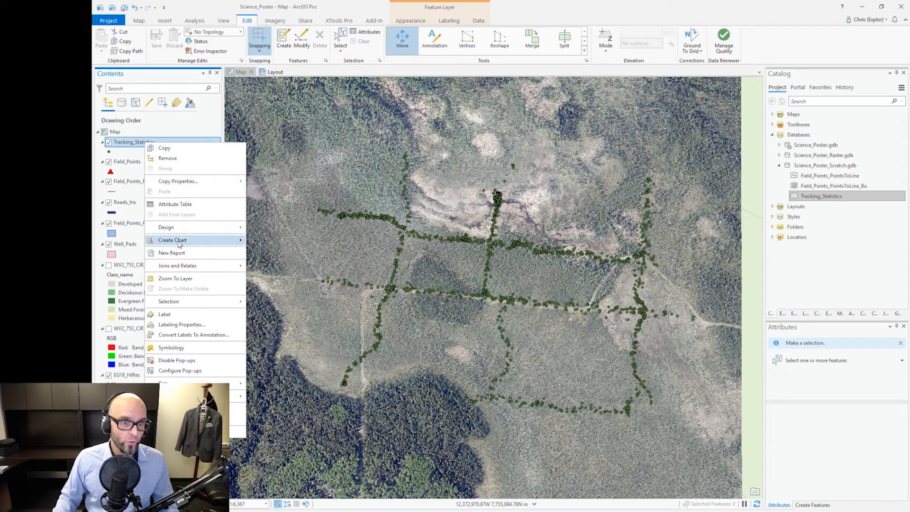
mouse_move(173, 239)
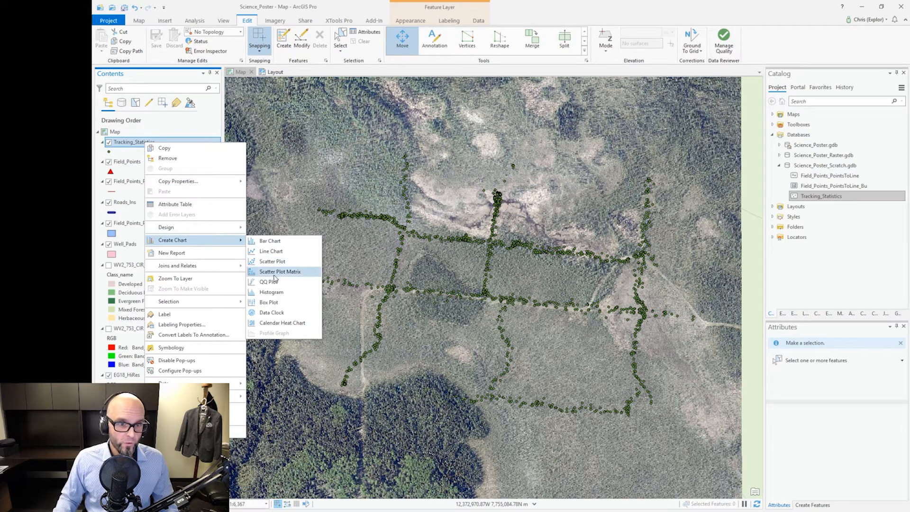
left_click(270, 292)
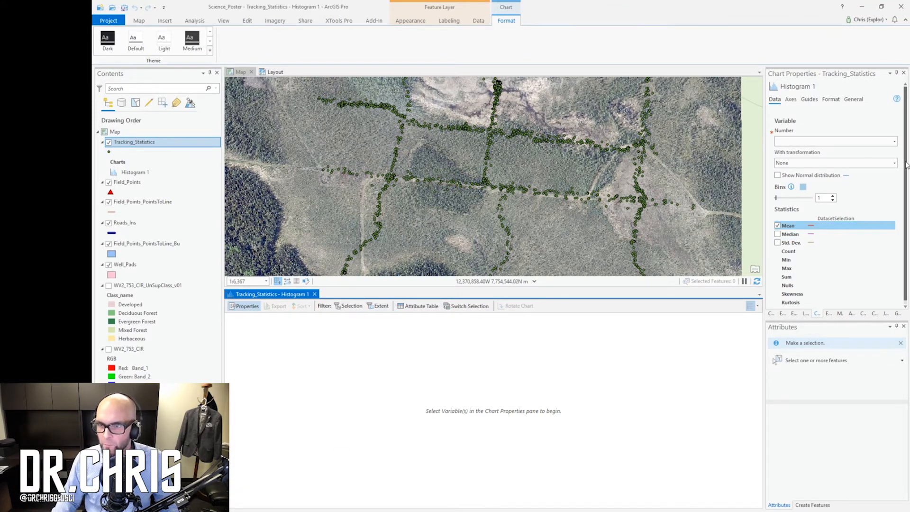
Chart Accuracy(m) in 64 bins with a normal distribution curve, median and std. dev. lines.
left_click(895, 142)
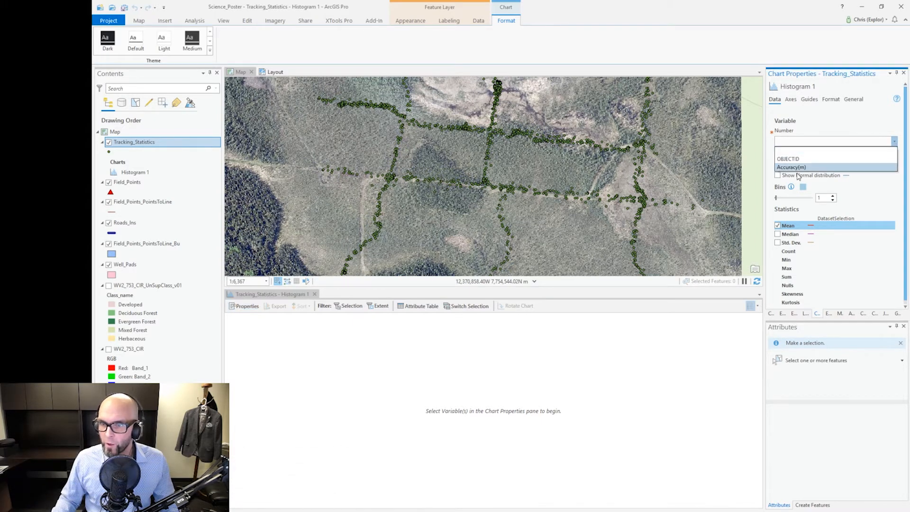
left_click(798, 171)
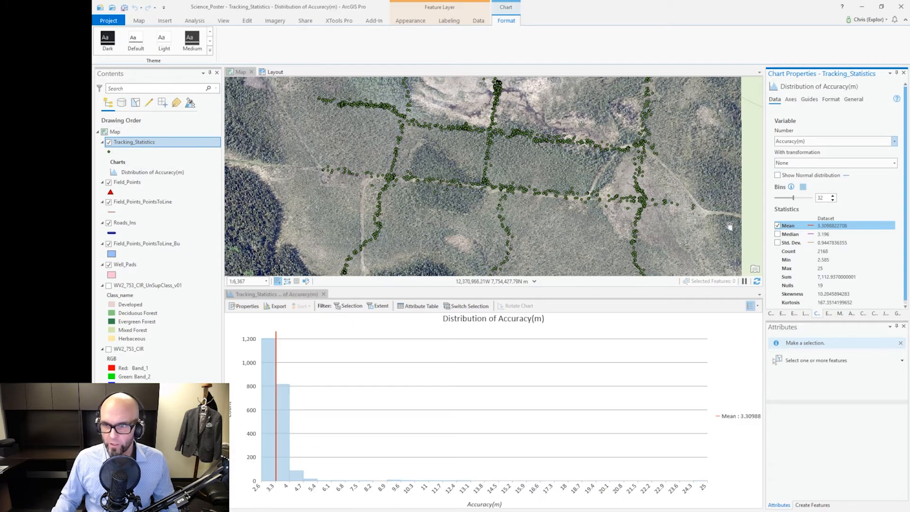
left_click_drag(813, 199, 817, 198)
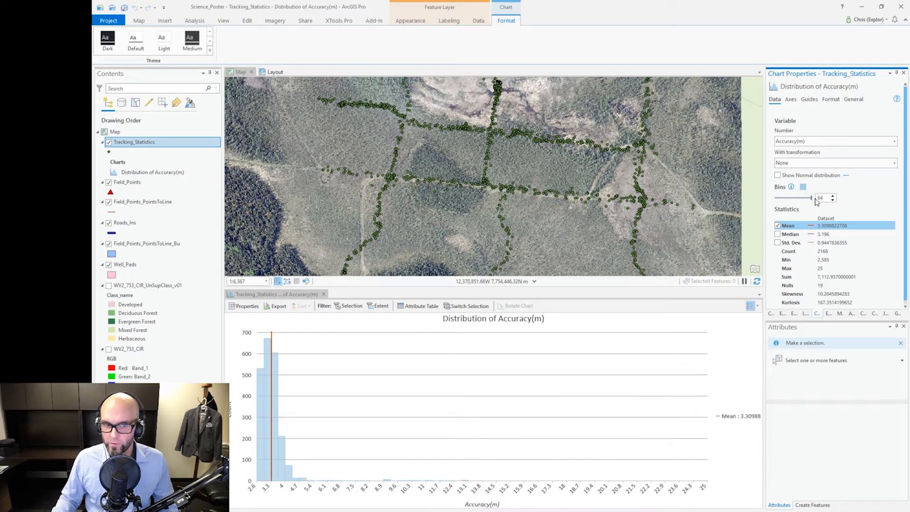
left_click(777, 175)
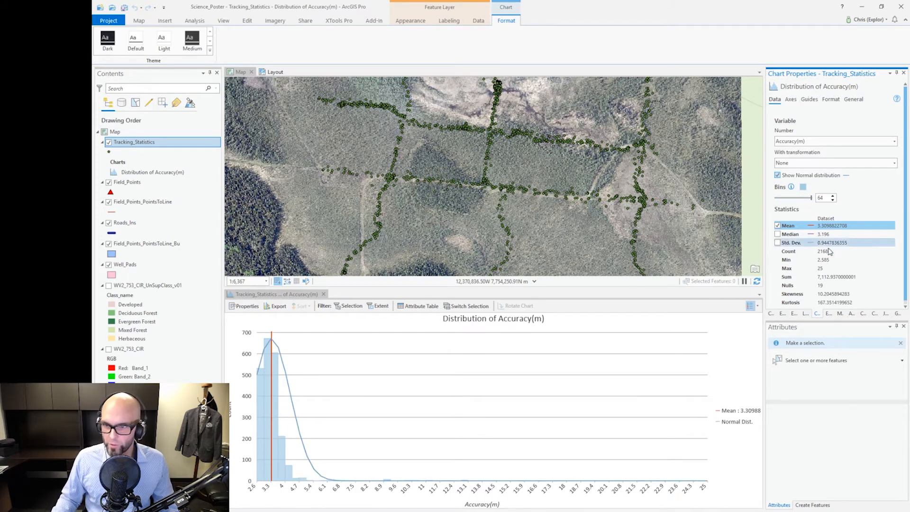
left_click(777, 234)
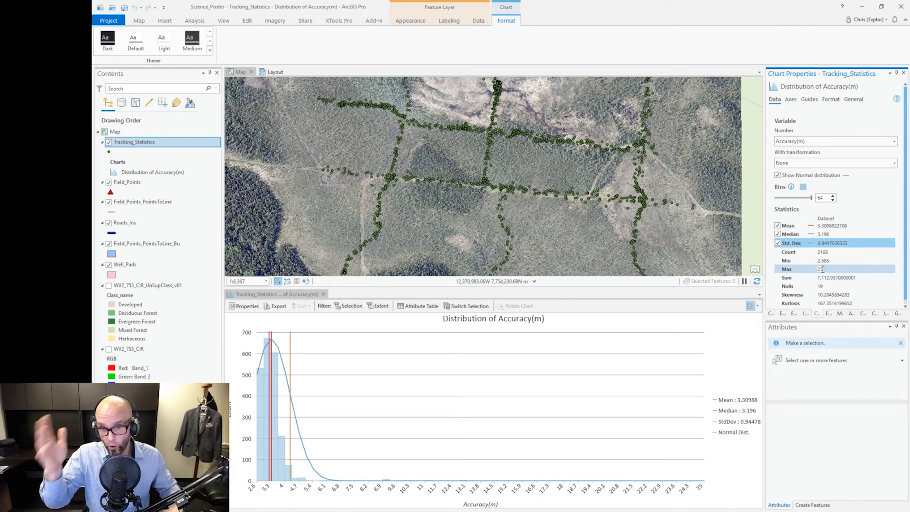
Show the Tracking_Statistics attribute table from the layer's context menu.
right_click(147, 145)
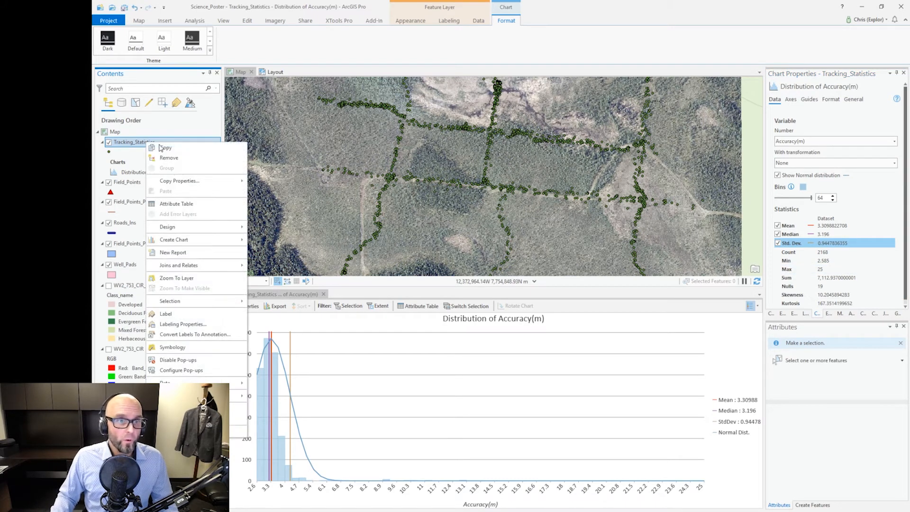
left_click(169, 206)
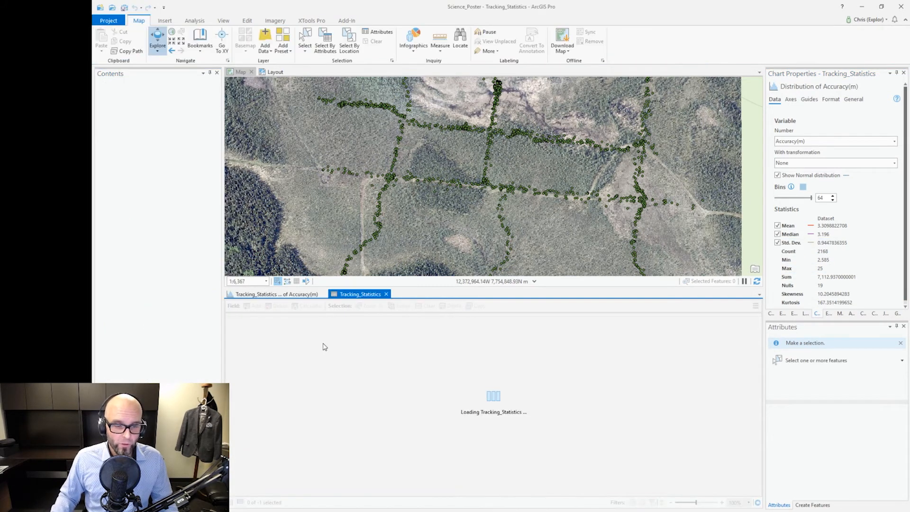